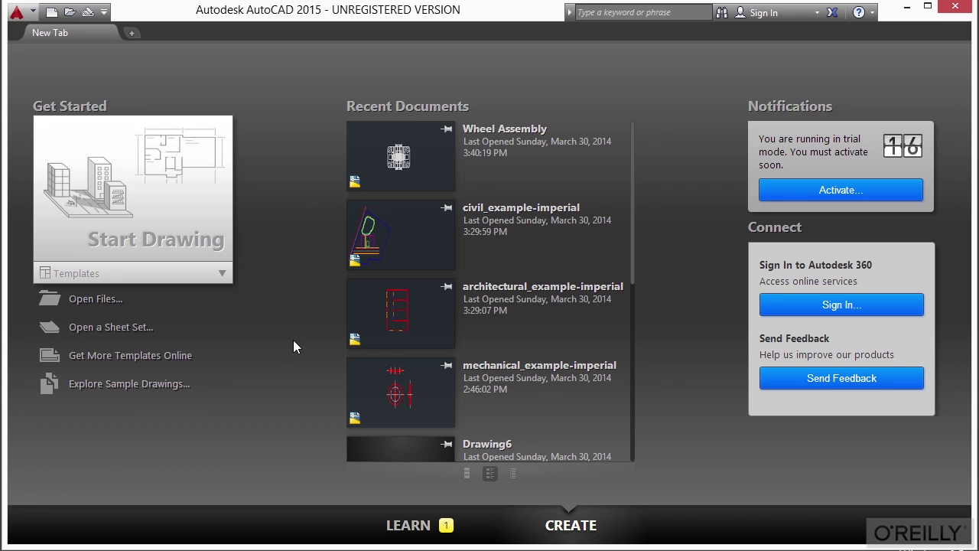
Start a new drawing from the acad.dwt template and turn on snap mode
click(112, 282)
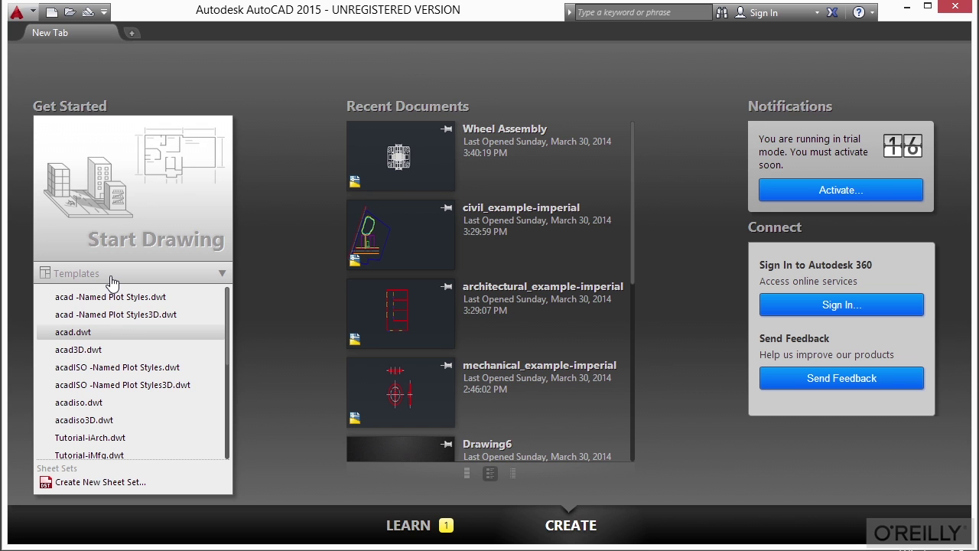
click(83, 333)
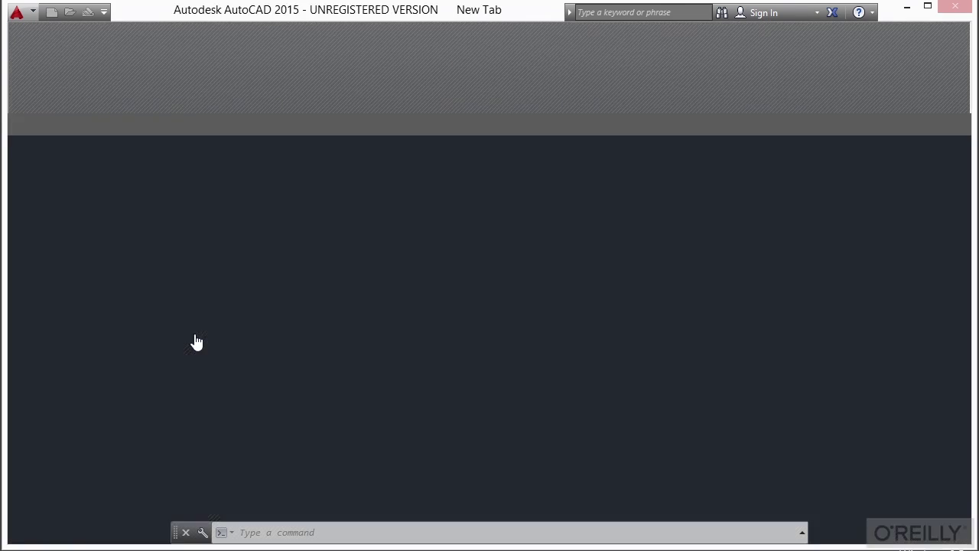
click(367, 269)
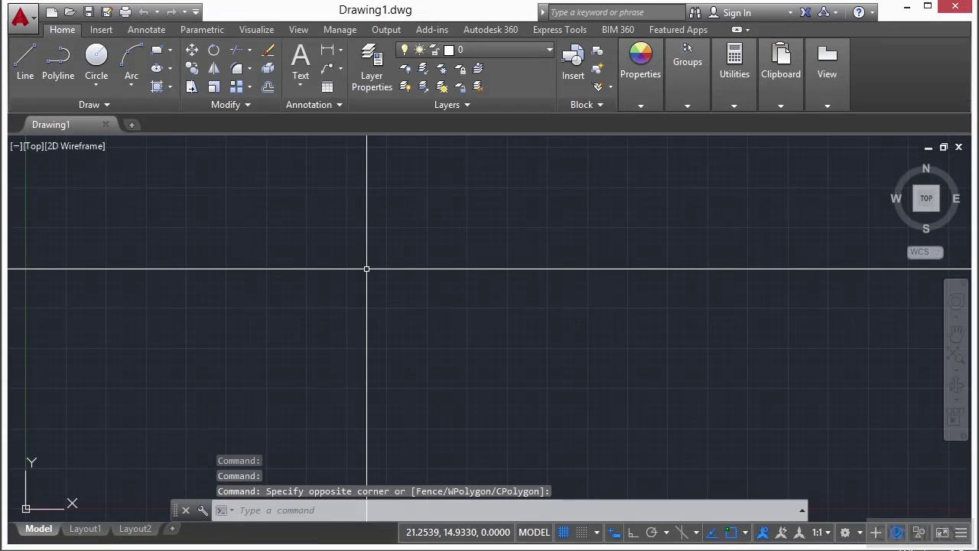
click(585, 537)
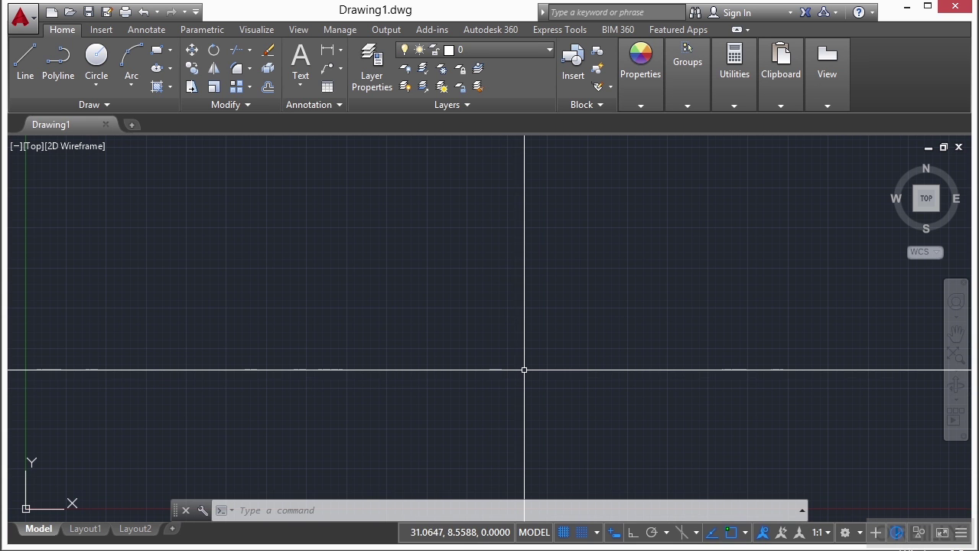
Switch the grid display off and back on several times to compare the drawing area with and without it
scroll(457, 319, down, 1)
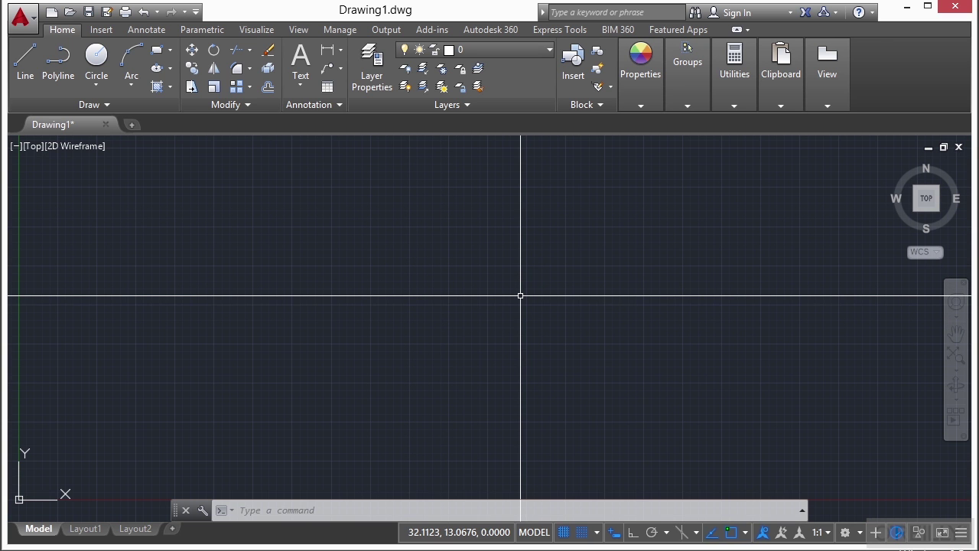
key(F7)
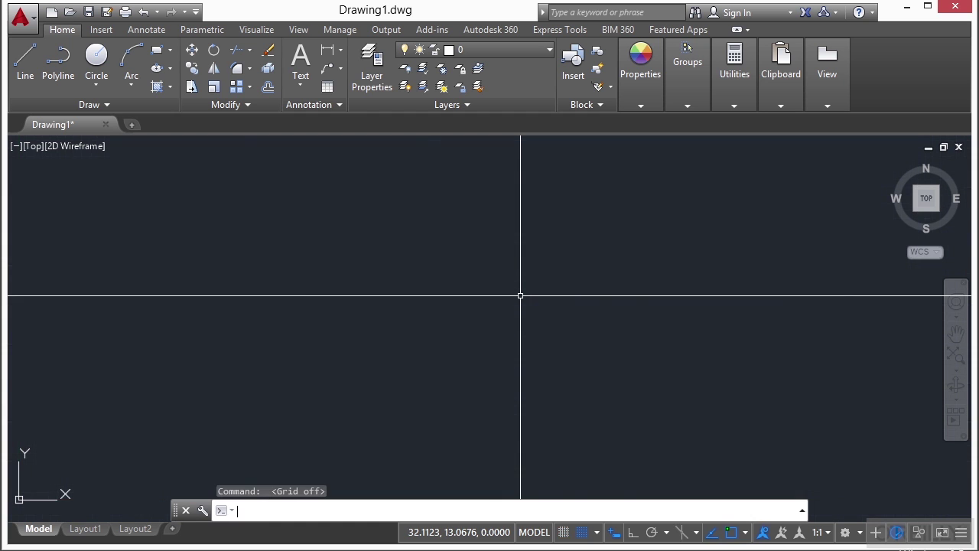
key(F7)
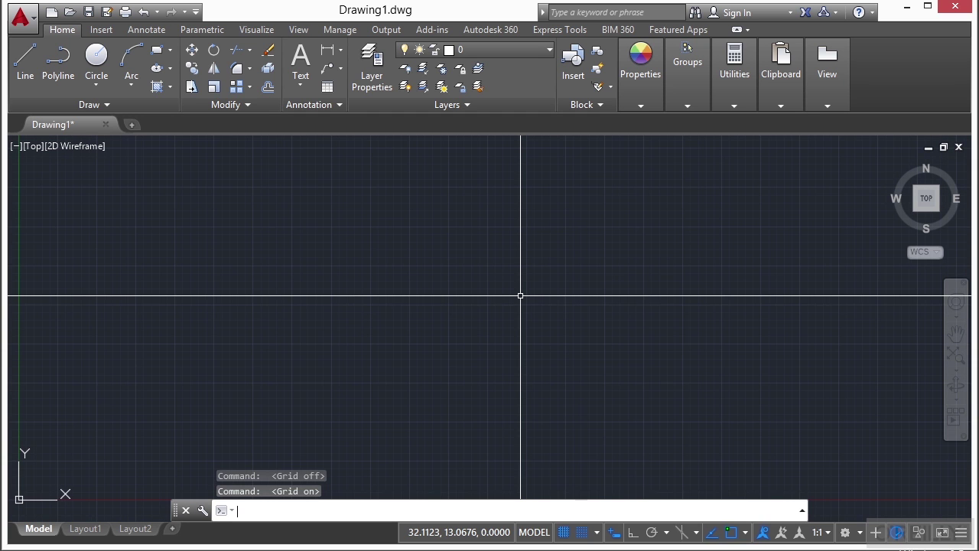
key(F7)
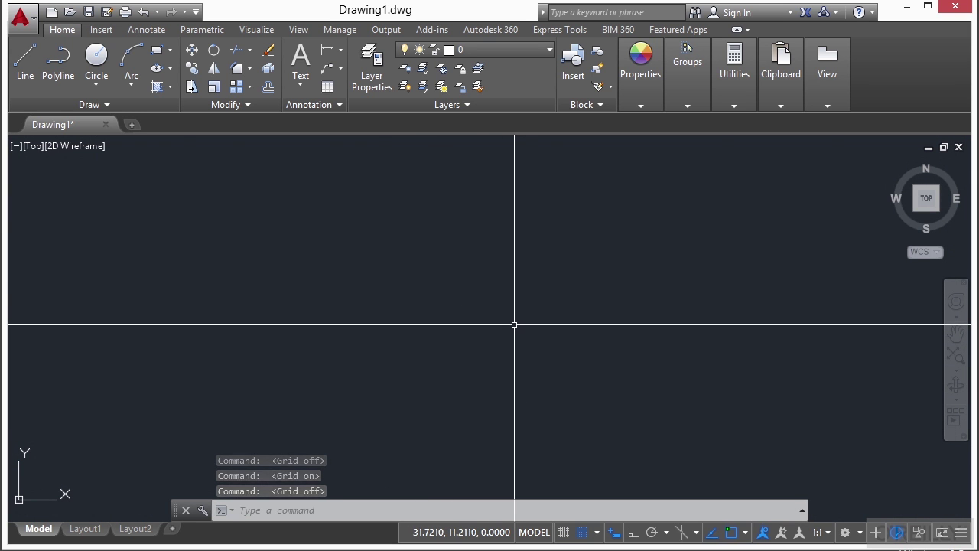
key(F7)
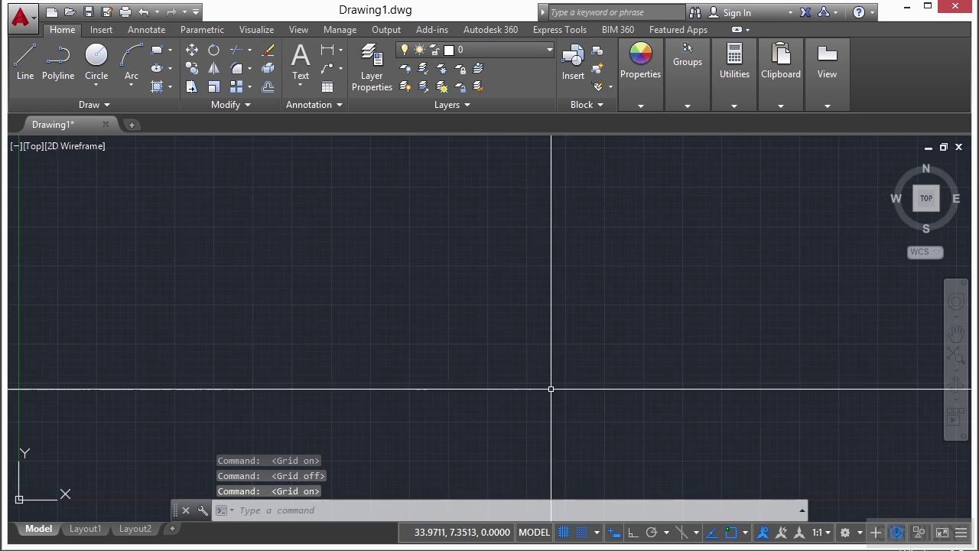
click(570, 533)
click(568, 531)
click(566, 533)
click(568, 532)
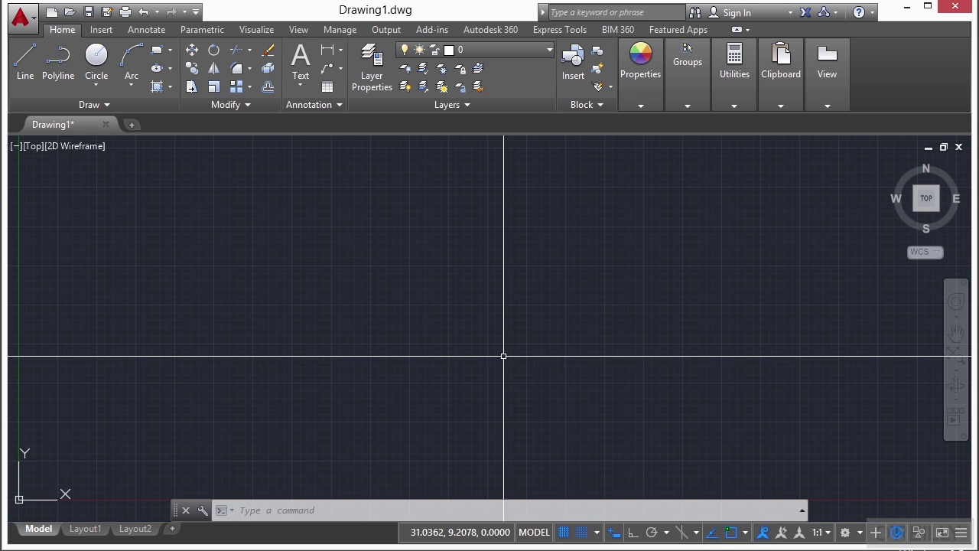
In the snap settings, disable equal X and Y spacing and set the snap X spacing to 10
click(596, 533)
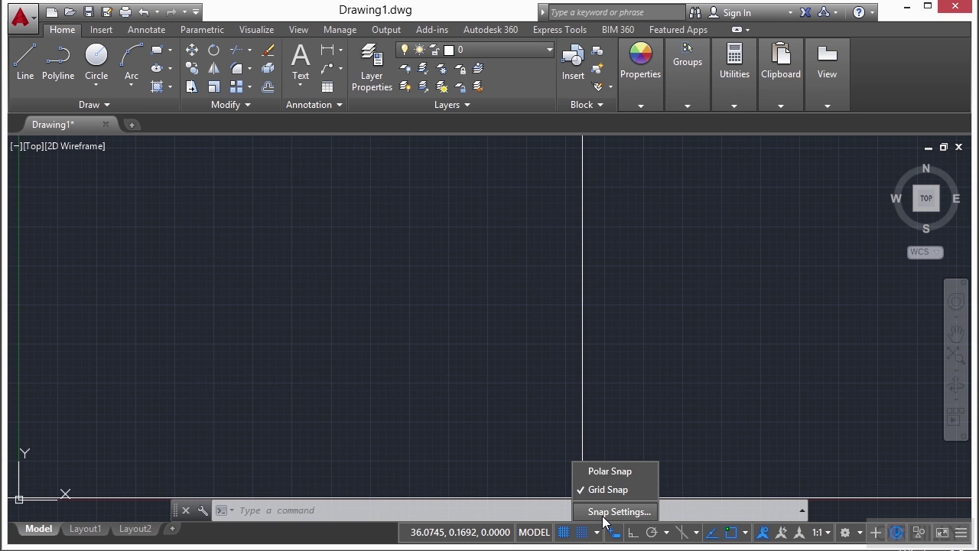
click(603, 514)
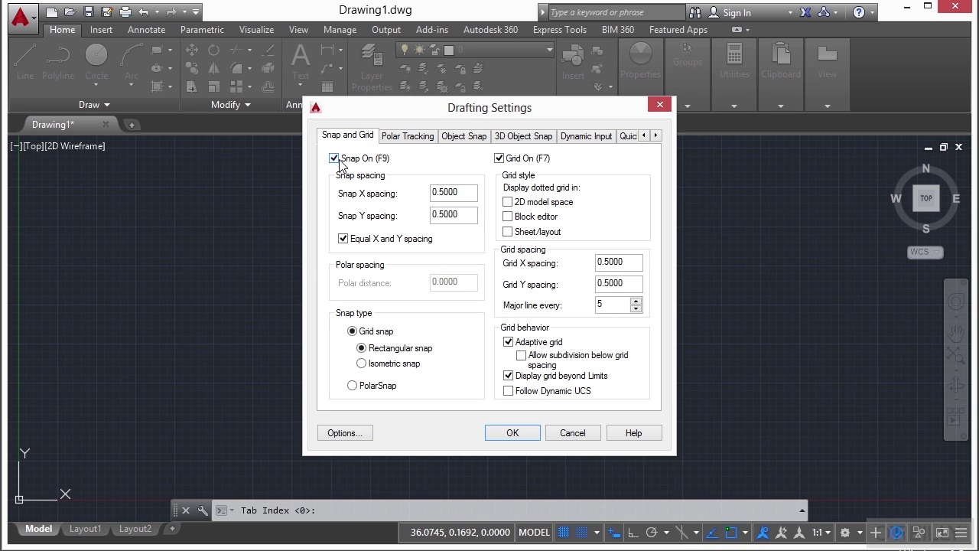
click(500, 158)
click(501, 160)
click(345, 160)
click(343, 239)
double_click(435, 197)
text(10)
Try a snap Y spacing of 1, restore equal X and Y snap spacing at 10, and accept the settings
double_click(453, 216)
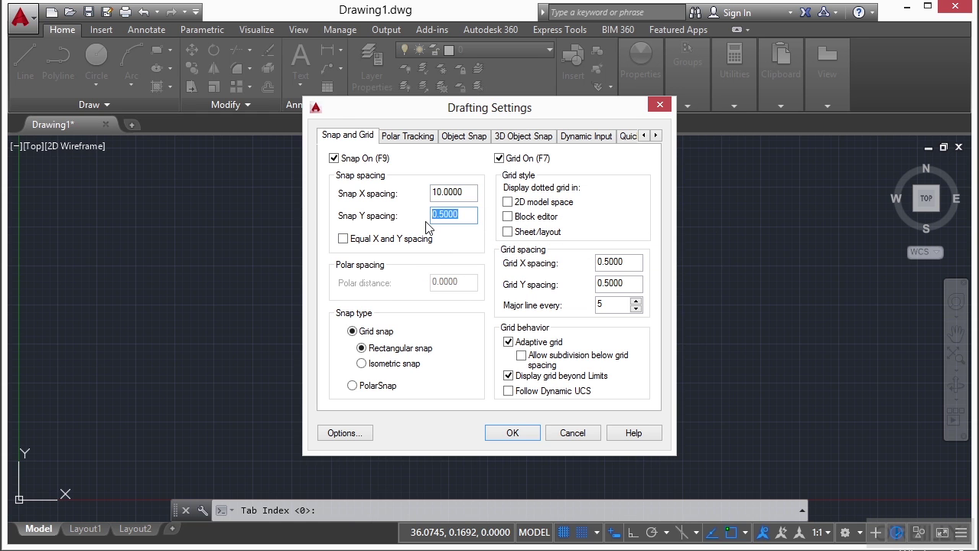
text(1)
click(461, 192)
click(343, 239)
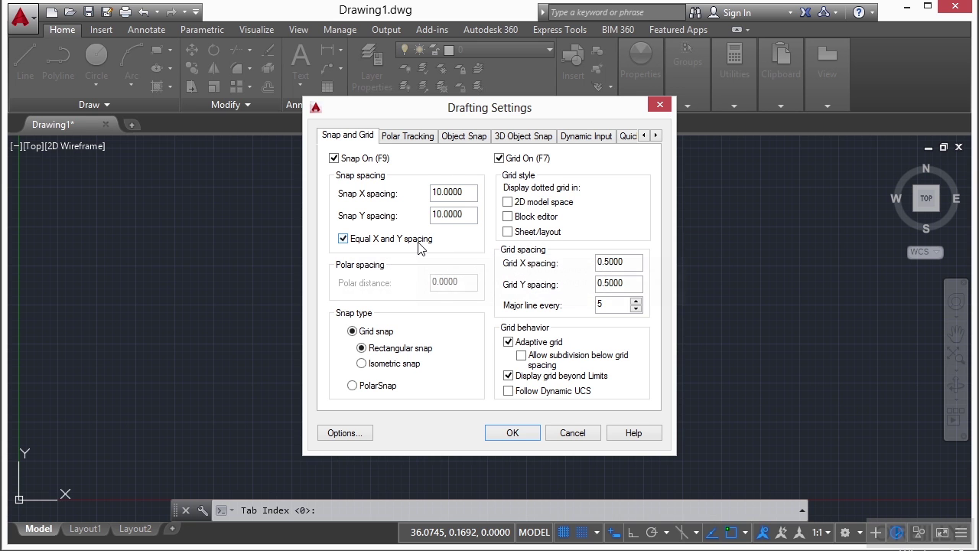
click(514, 435)
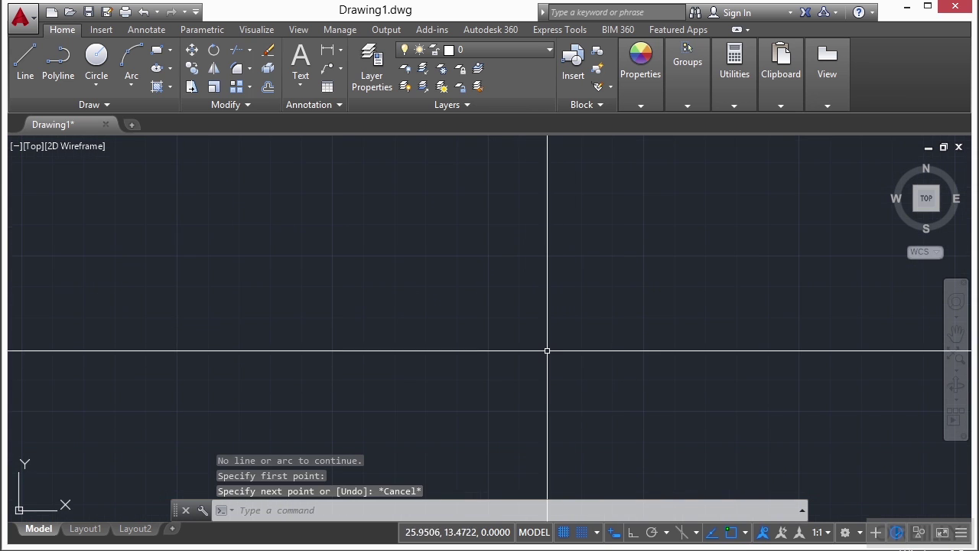
Draw a closed six-sided line outline through the snap points 20,20, 30,20, 60,30, 50,40, 40,40 and 20,30
scroll(489, 283, down, 2)
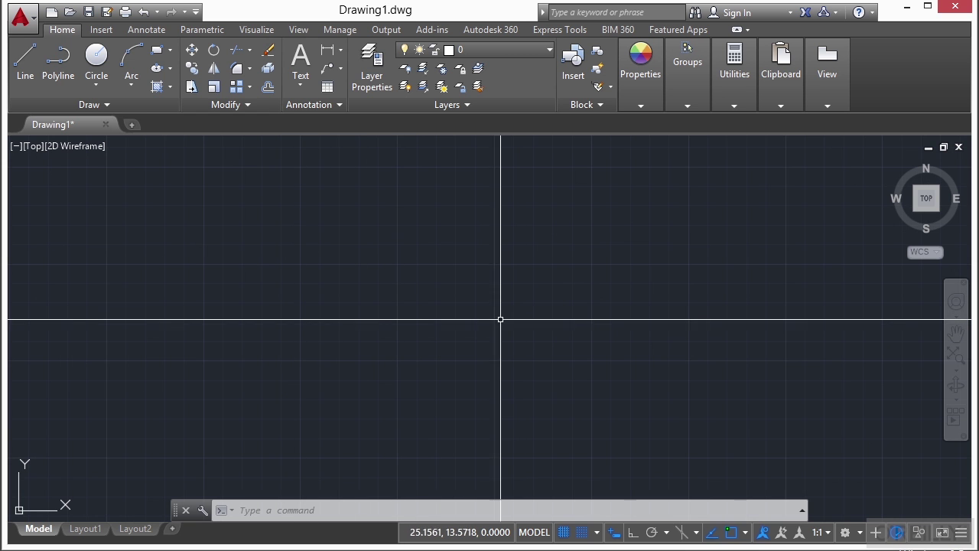
scroll(514, 323, down, 3)
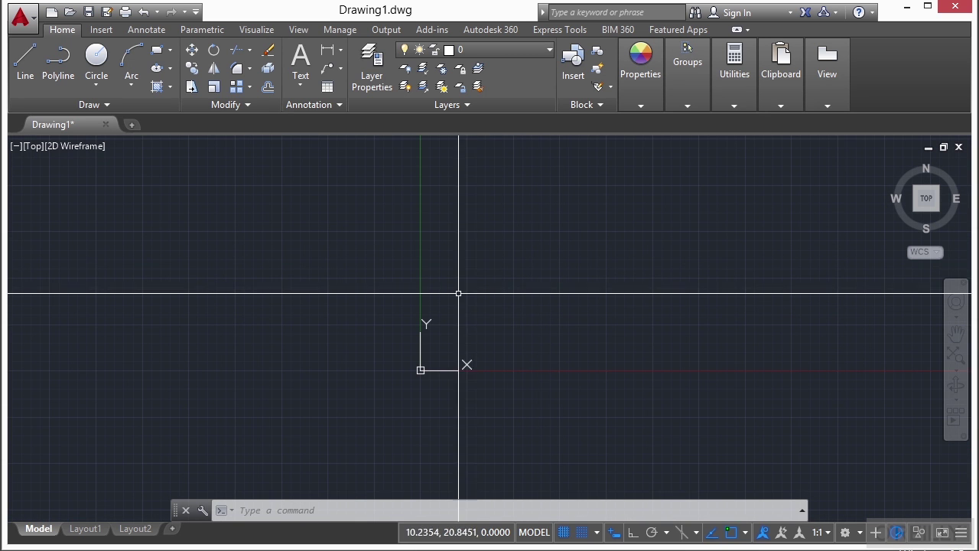
text(L)
key(Return)
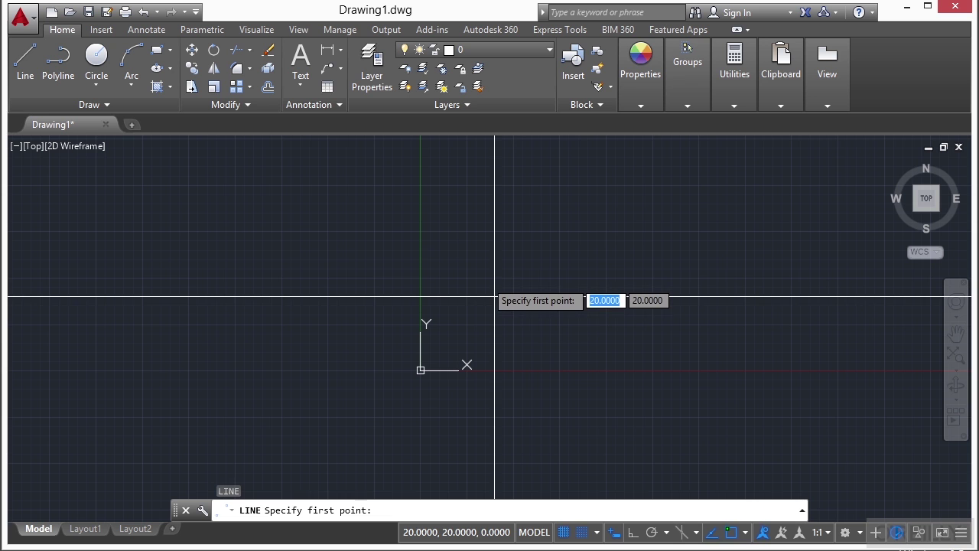
click(494, 296)
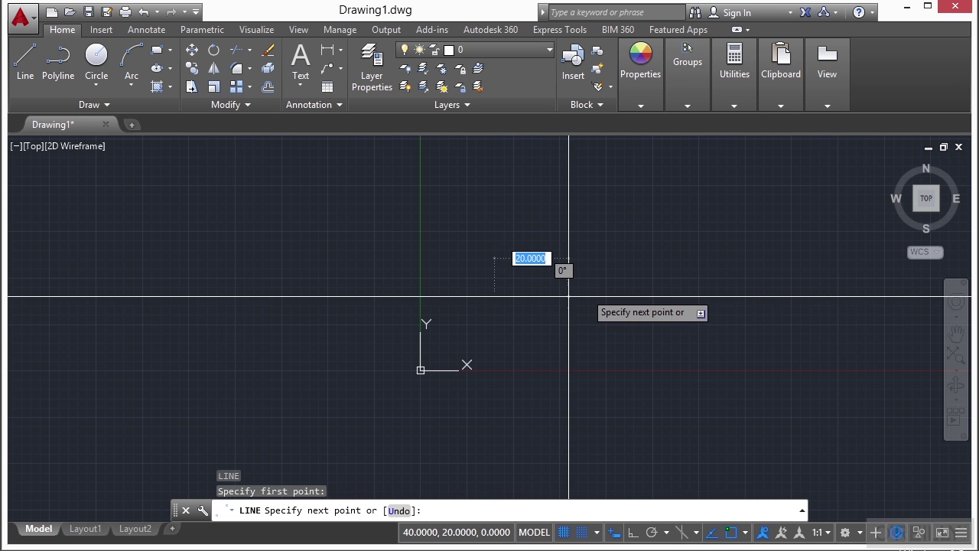
scroll(531, 295, up, 4)
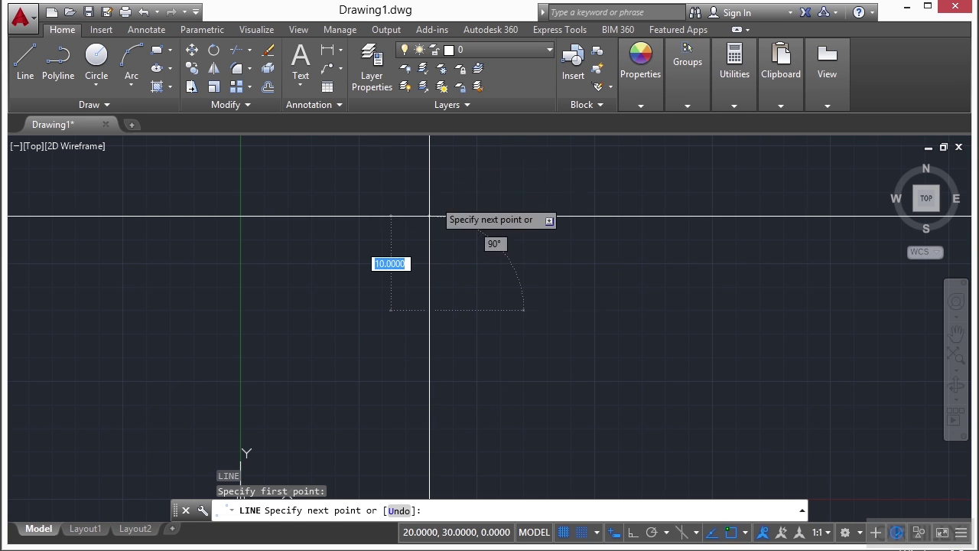
scroll(430, 232, down, 4)
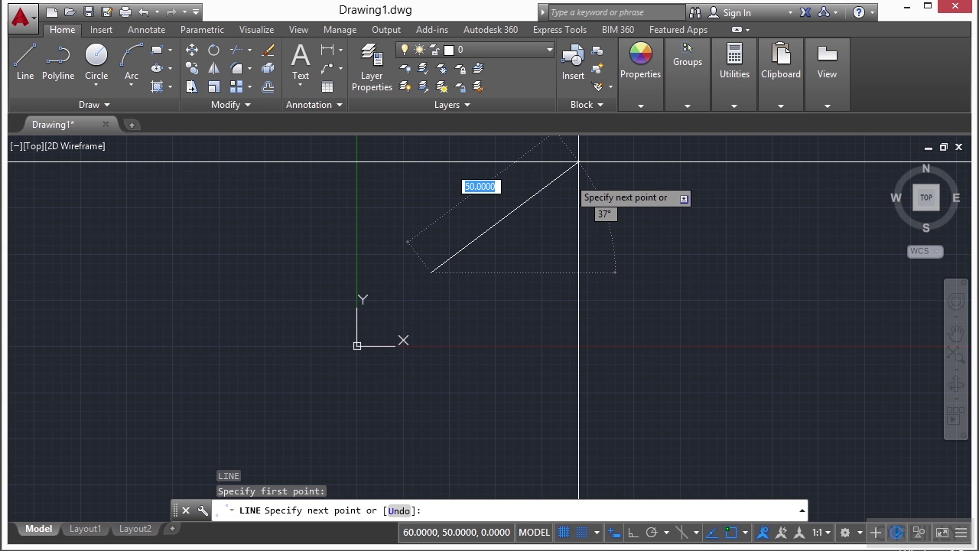
click(468, 272)
click(578, 236)
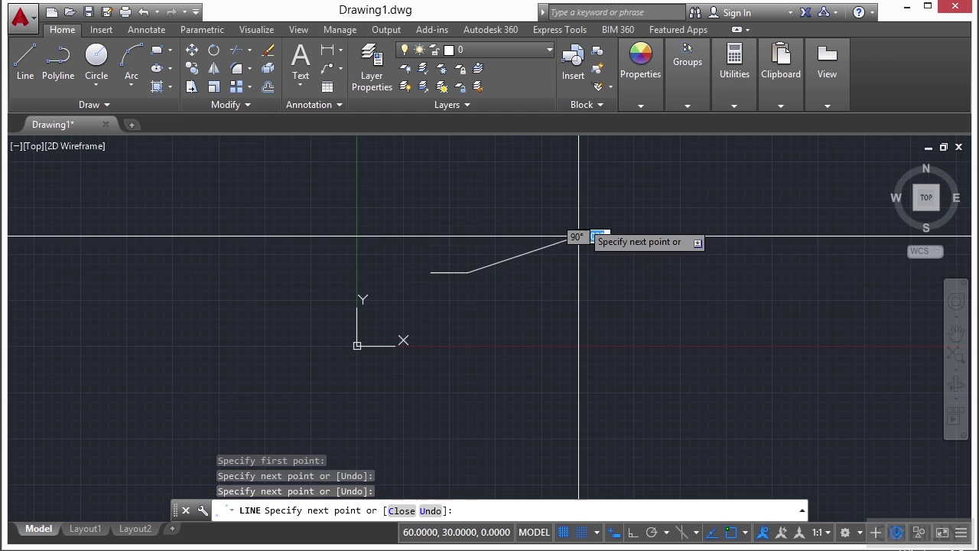
click(543, 199)
click(505, 199)
click(430, 235)
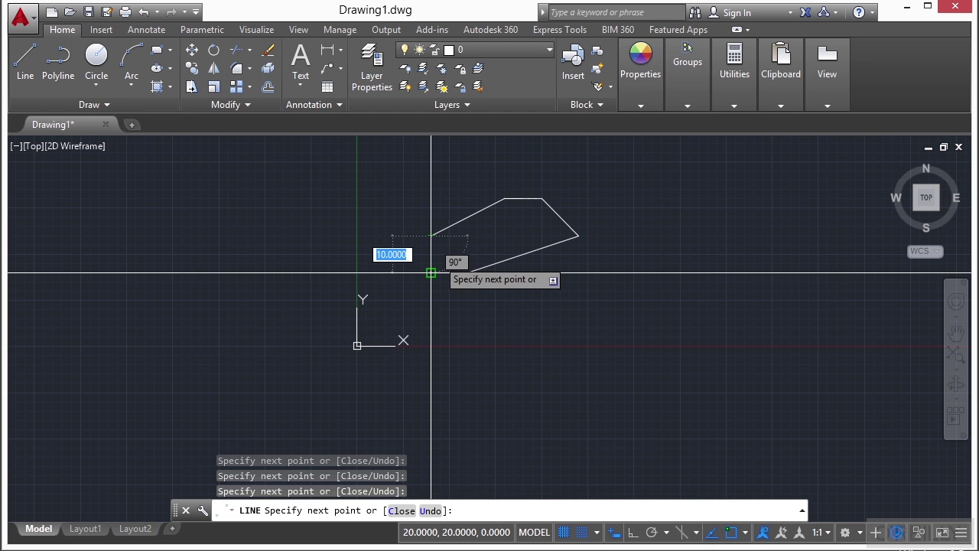
click(431, 271)
key(Return)
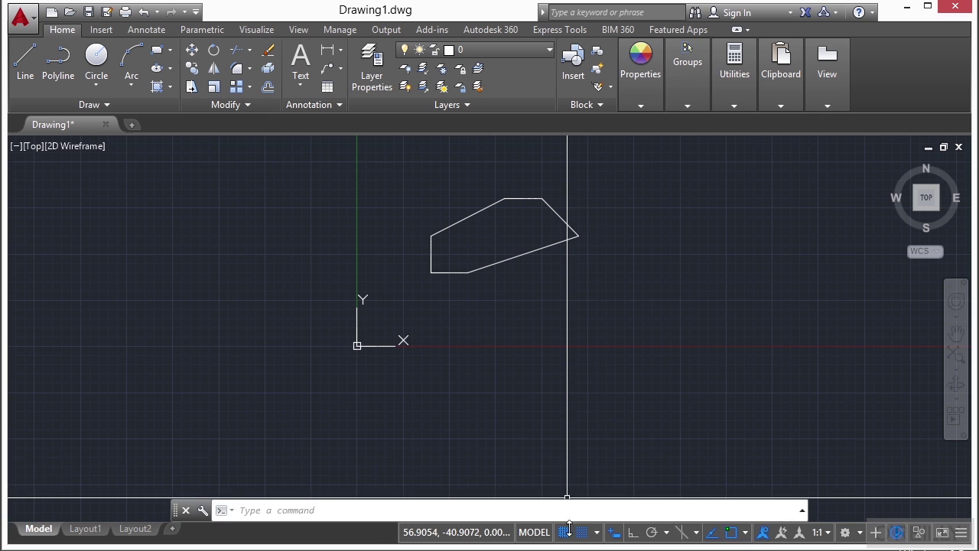
Set the grid X and Y spacing to 10 in the drafting settings to match the snap spacing
click(597, 533)
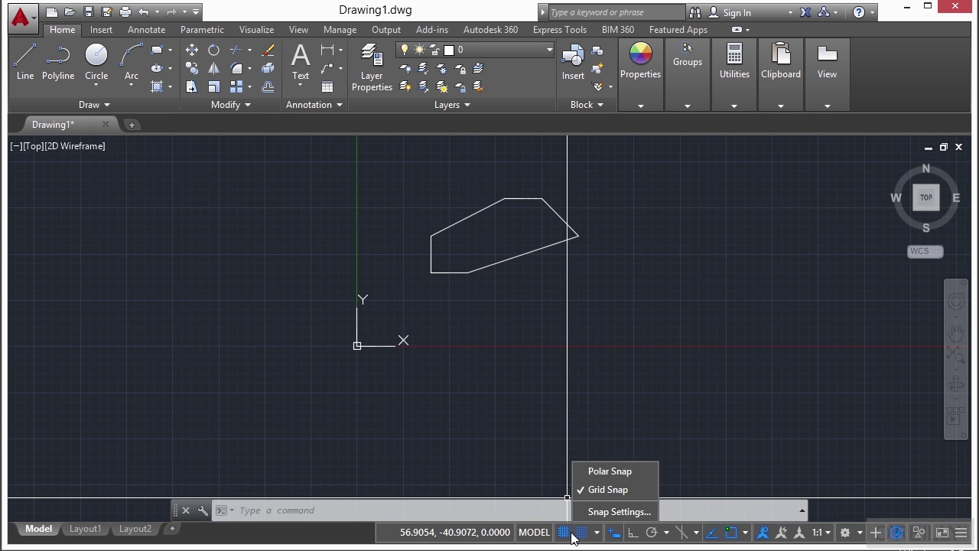
click(606, 512)
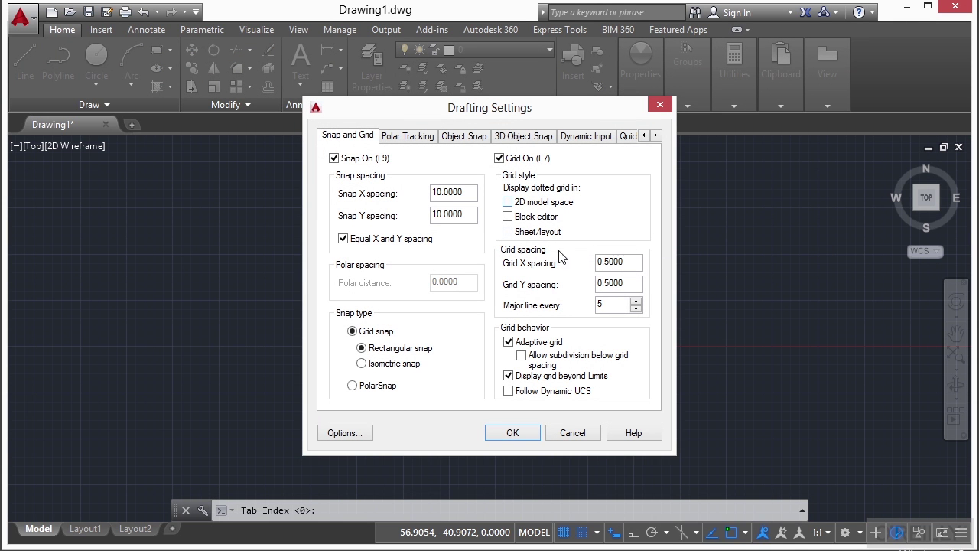
drag(638, 266, 588, 264)
text(10)
click(622, 283)
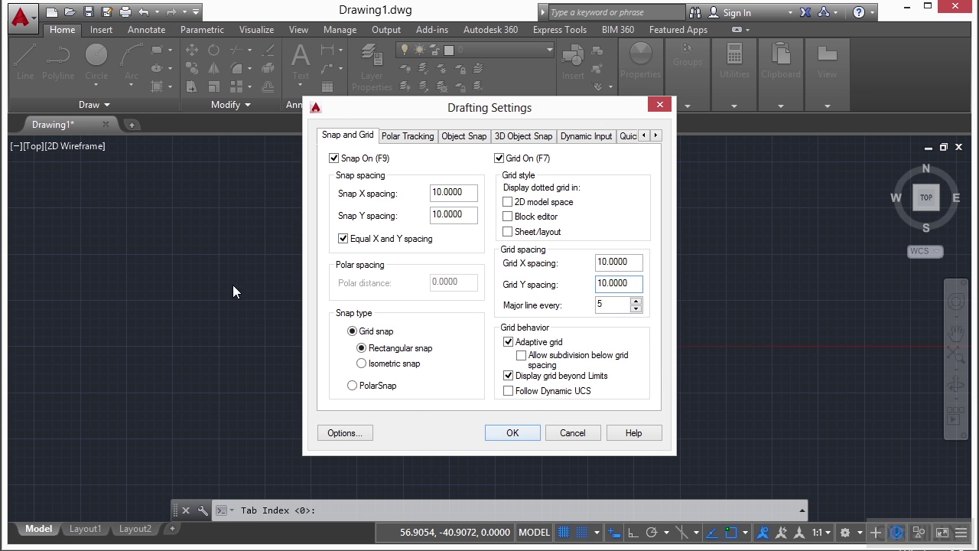
click(512, 432)
Draw a 50 by 50 square with lines on the snap points, with opposite corners at 50,0 and 100,50
text(l)
key(Return)
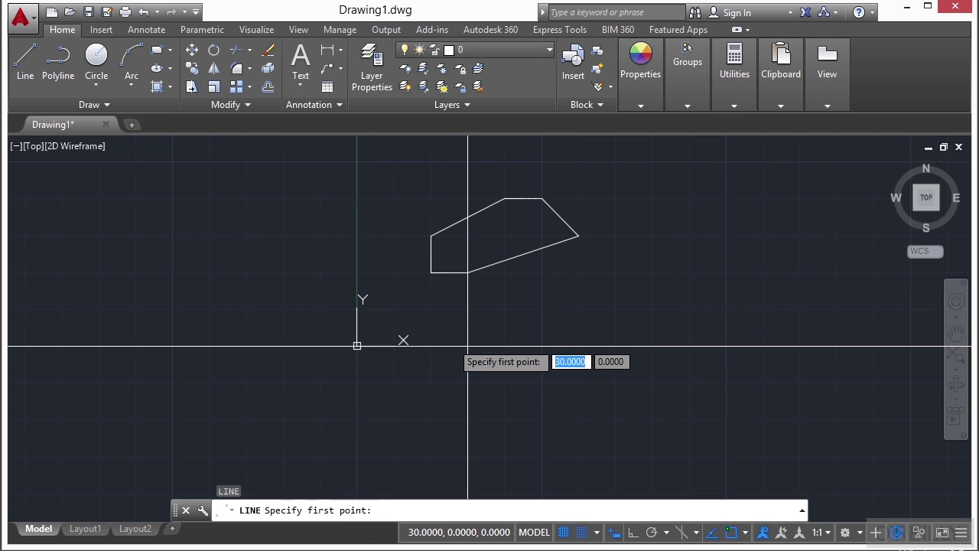
click(542, 345)
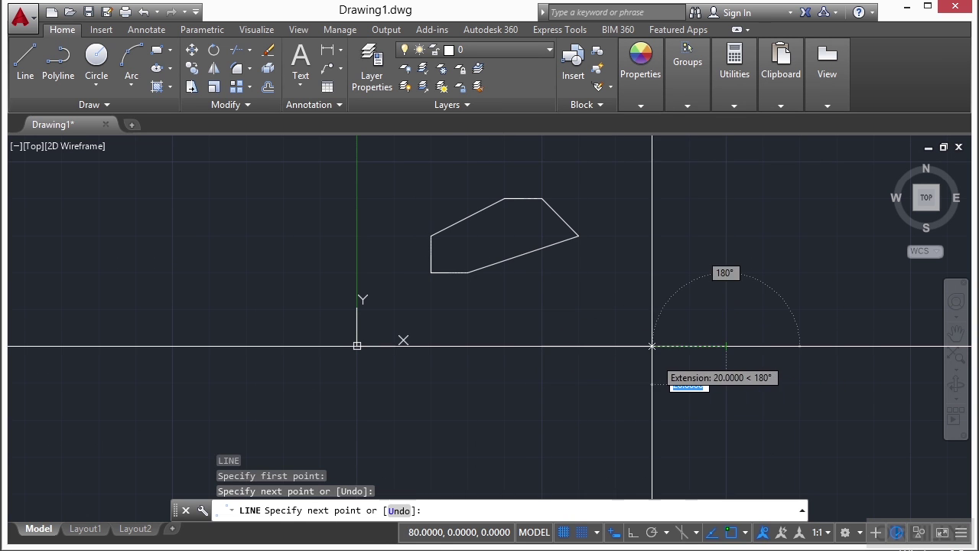
click(726, 346)
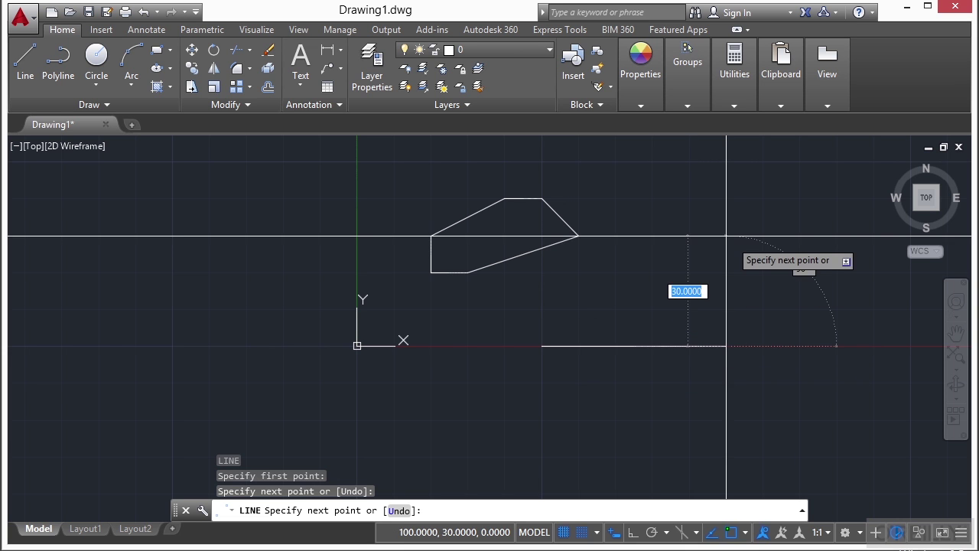
click(726, 161)
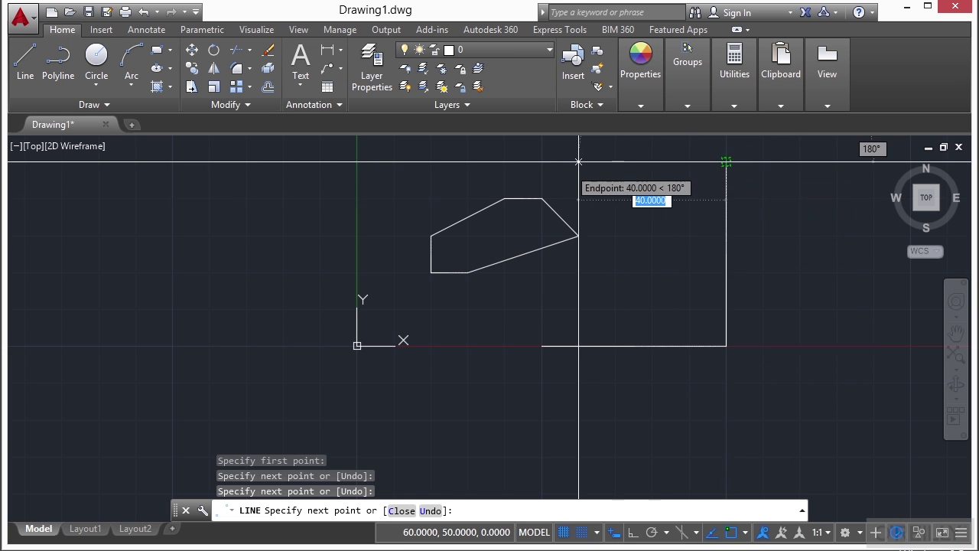
click(542, 162)
click(543, 346)
key(Return)
Regenerate the whole model with REGENALL and view the grid and both shapes from farther out
scroll(421, 284, down, 1)
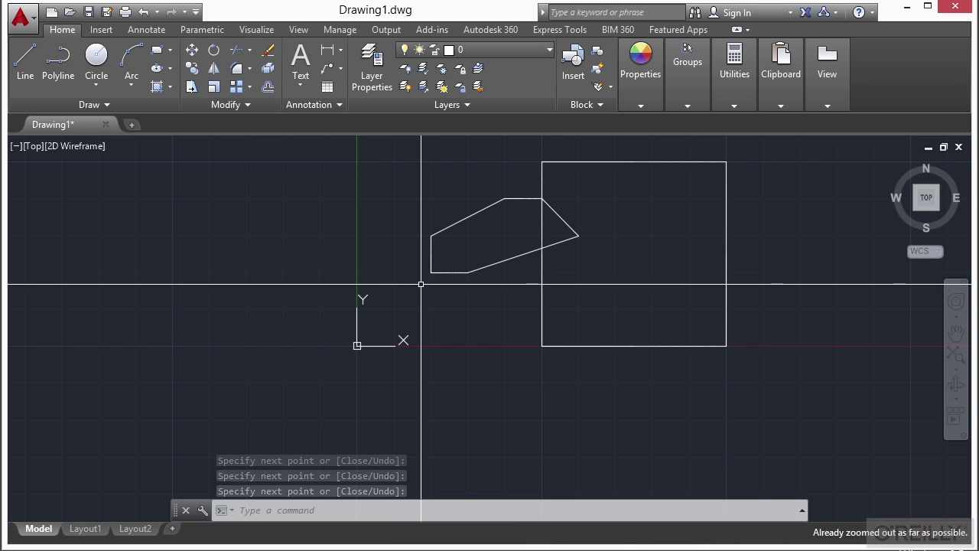
text(rea)
key(Return)
scroll(421, 284, down, 4)
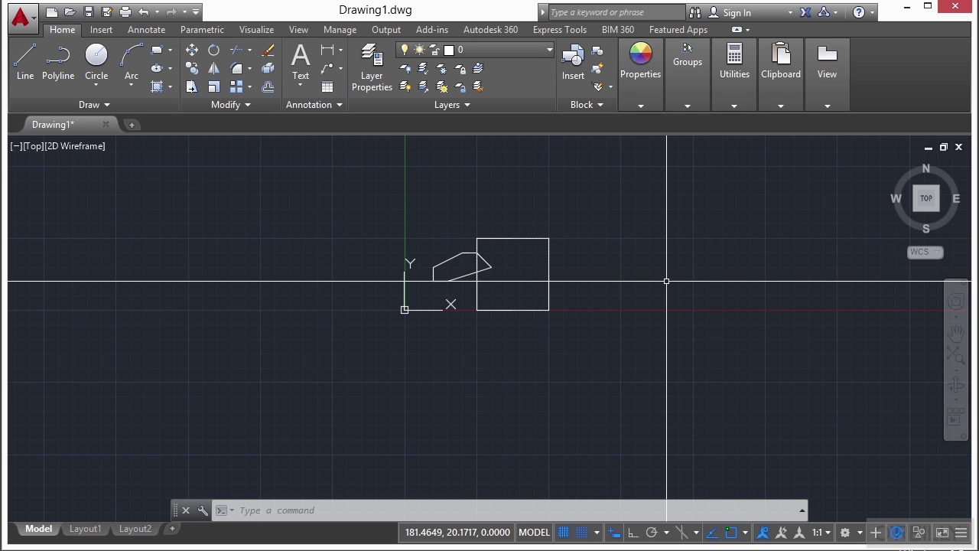
text(rea)
key(Return)
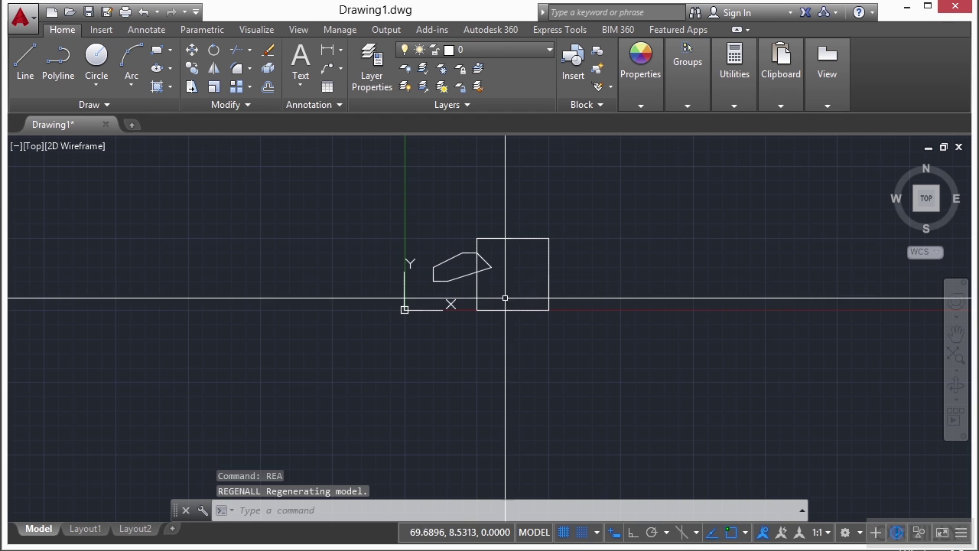
scroll(485, 296, down, 4)
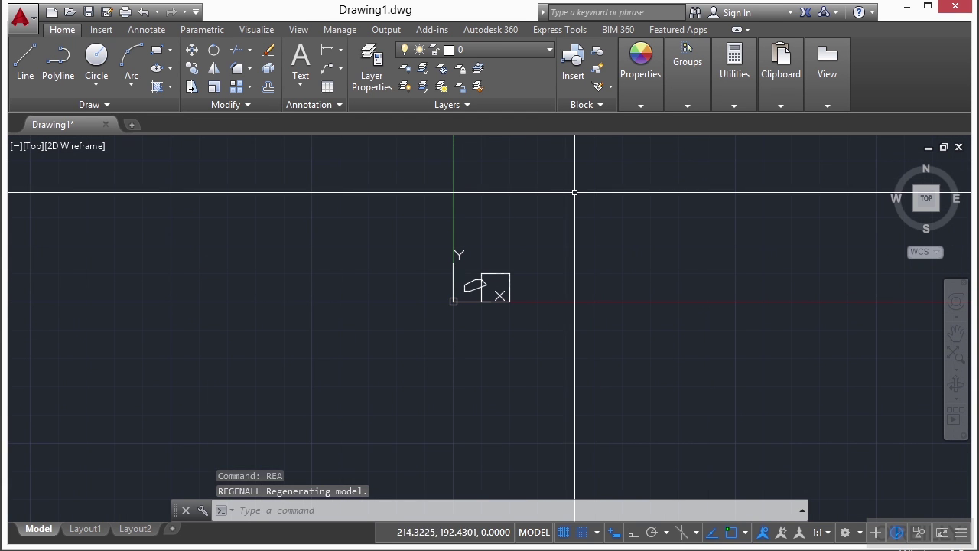
text(l)
key(Return)
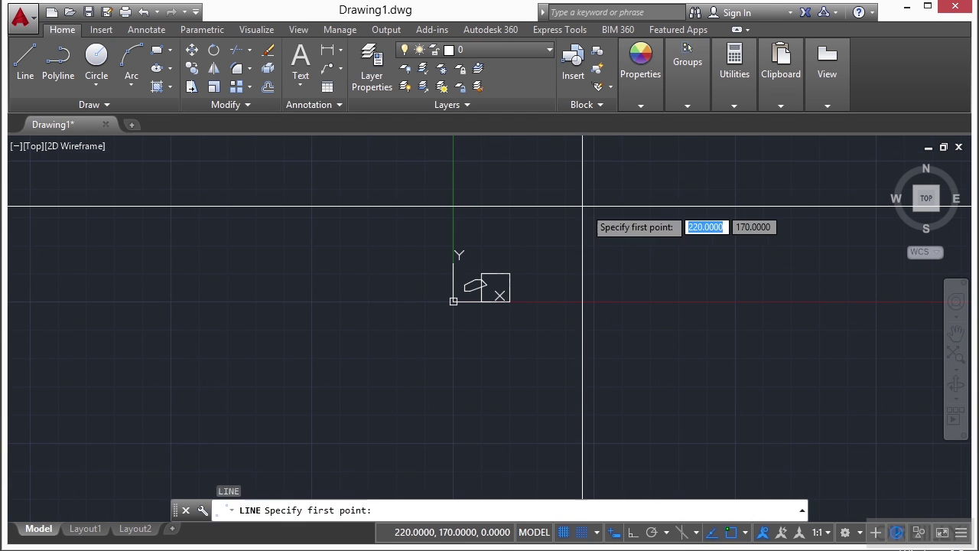
click(593, 301)
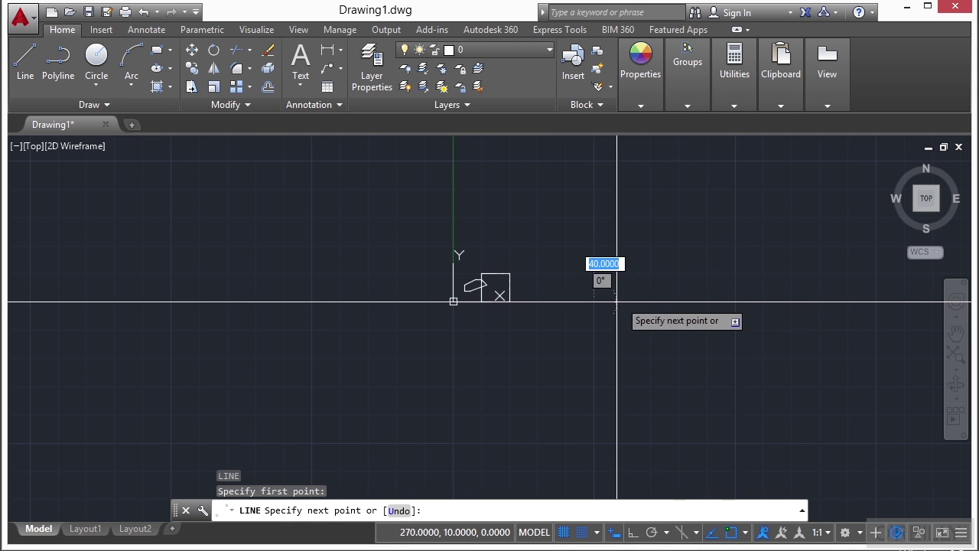
scroll(456, 335, down, 3)
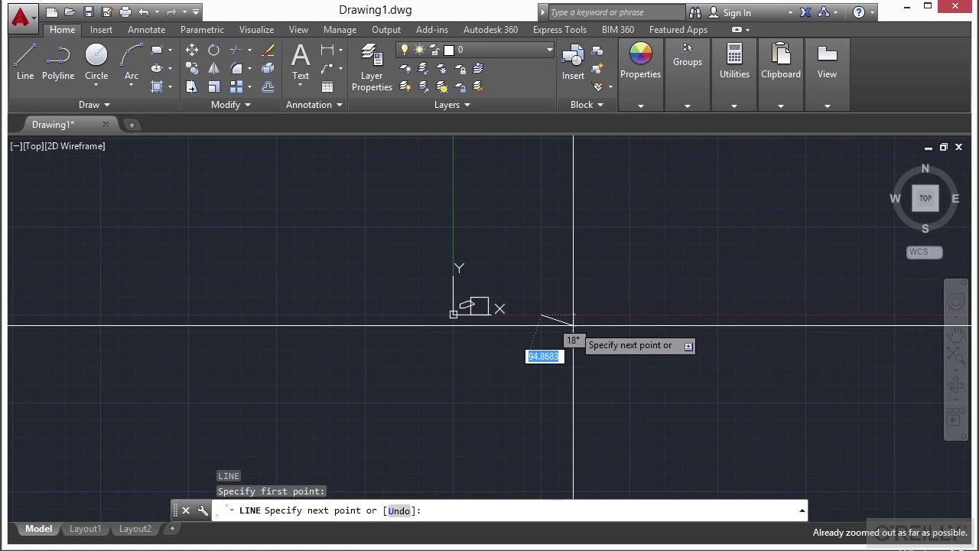
scroll(605, 285, up, 5)
scroll(577, 285, up, 3)
scroll(546, 276, down, 8)
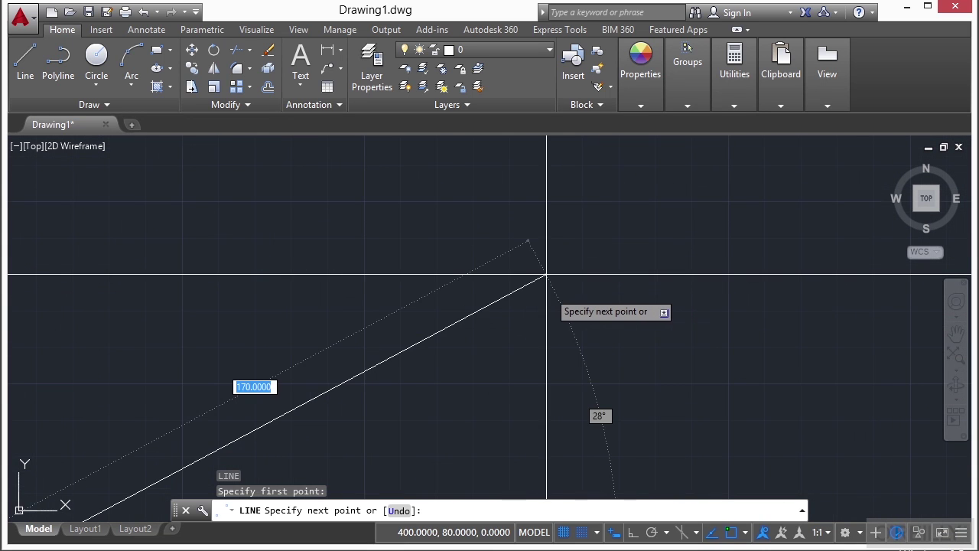
scroll(520, 335, down, 2)
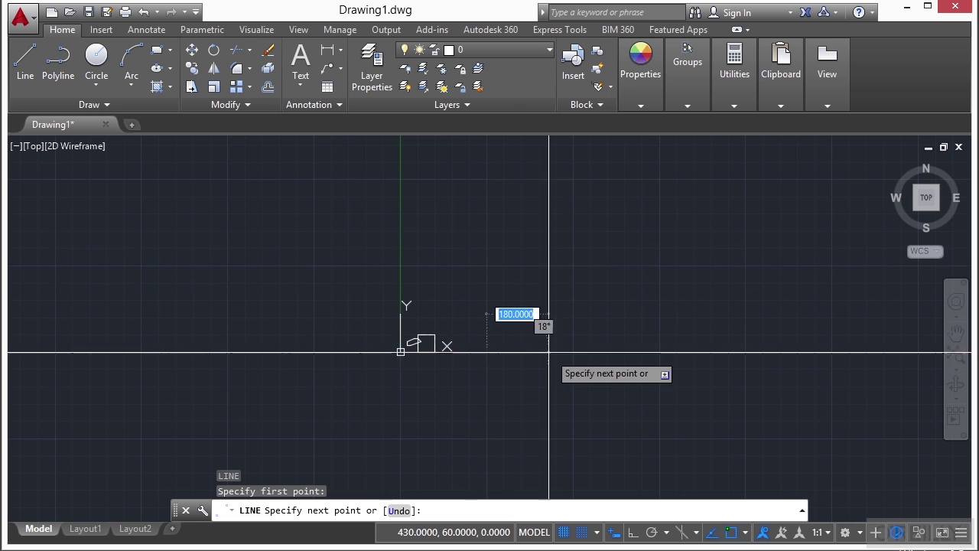
key(Escape)
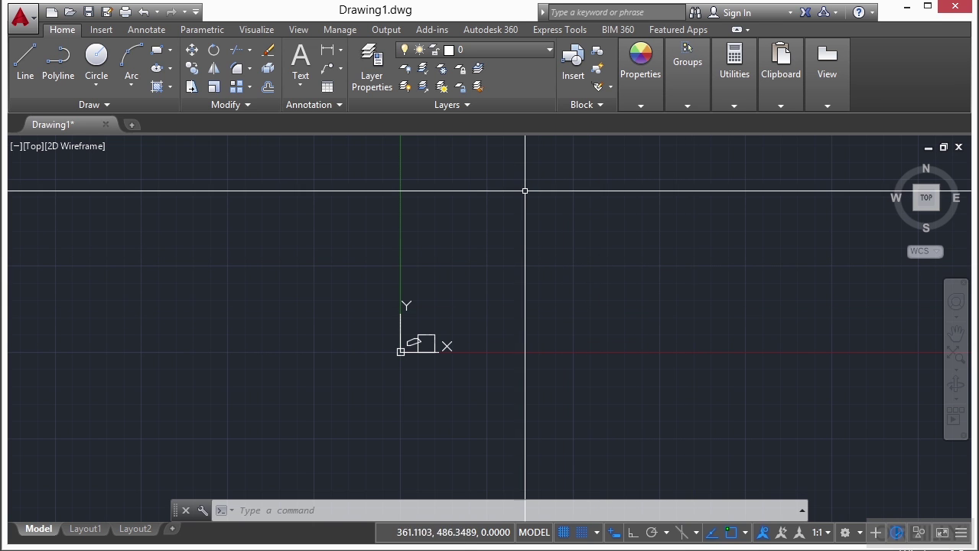
scroll(547, 321, up, 2)
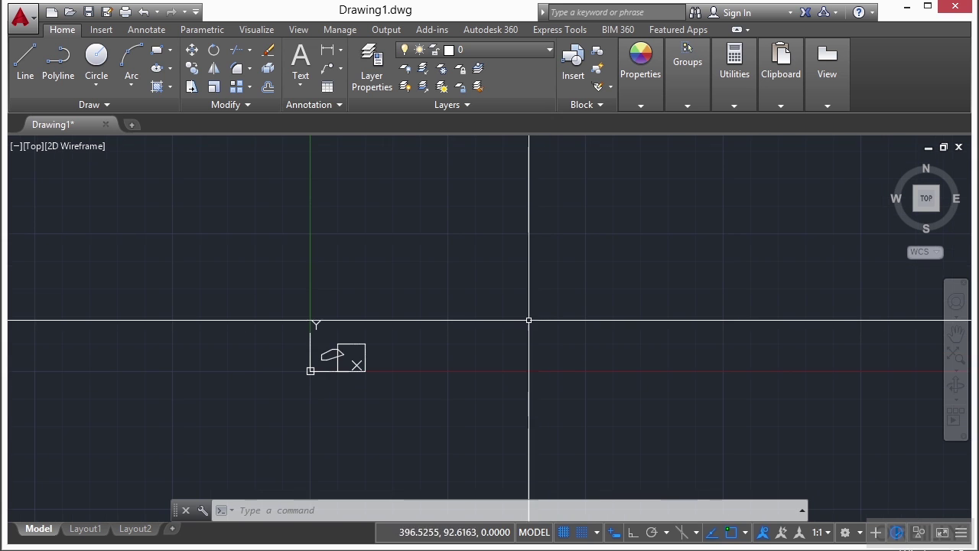